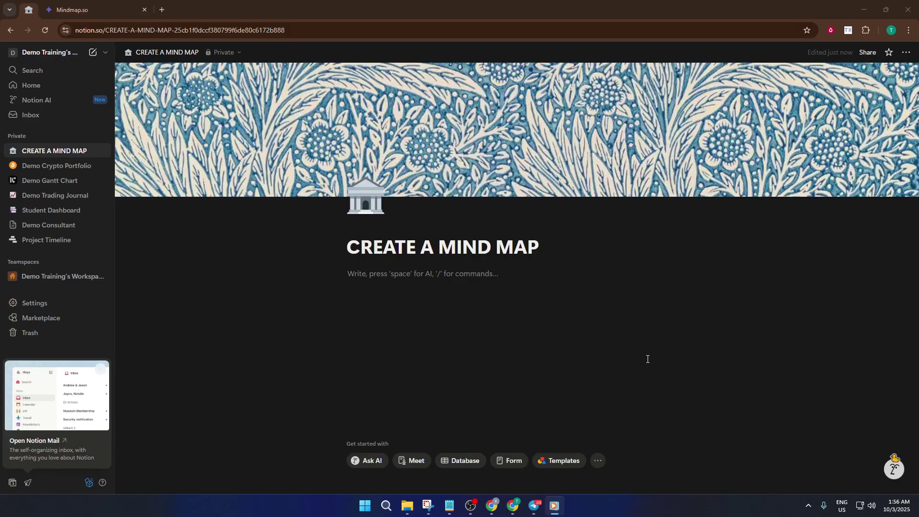
- Start connecting Mindmap.so with Notion and expand the Private pages list
{"action": "left_click", "coordinate": [101, 9]}
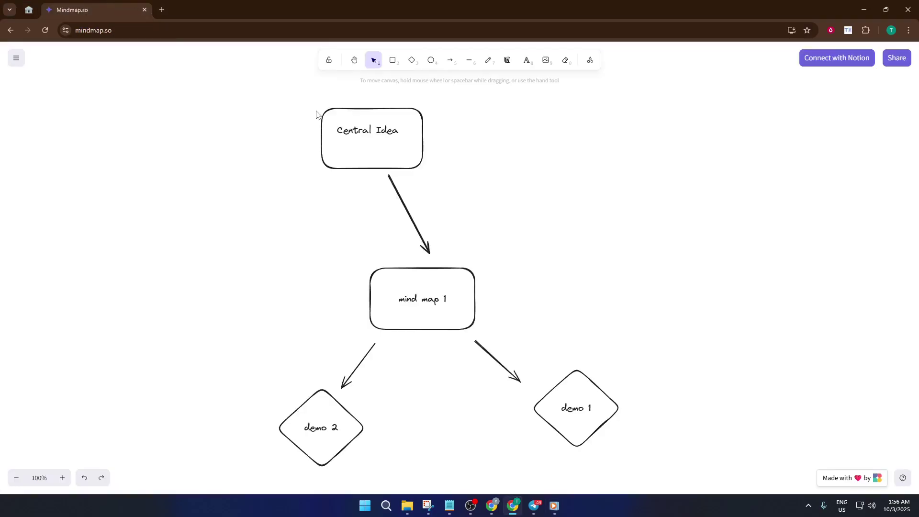
{"action": "left_click", "coordinate": [824, 58]}
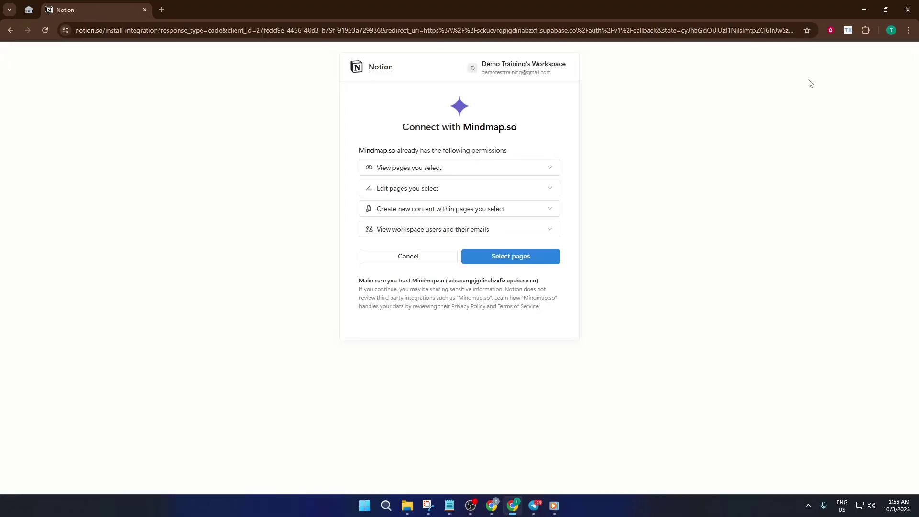
{"action": "left_click", "coordinate": [528, 261]}
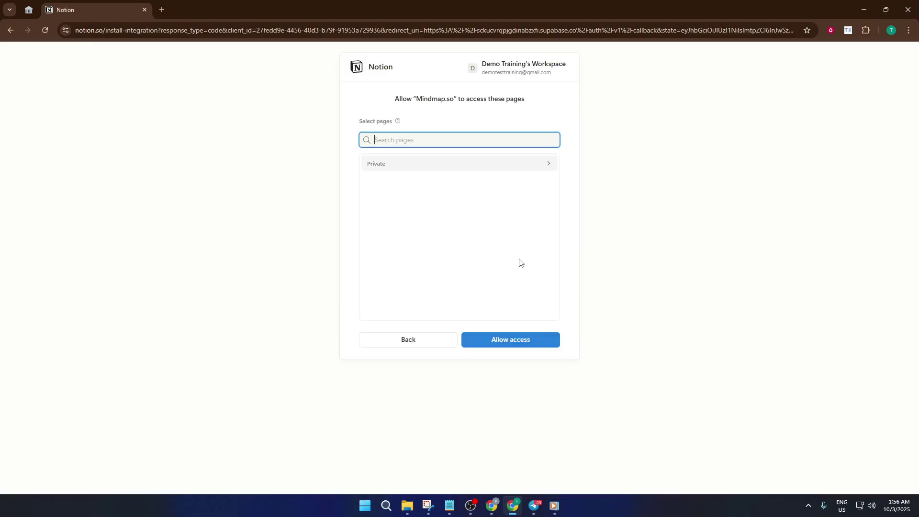
{"action": "left_click", "coordinate": [498, 165]}
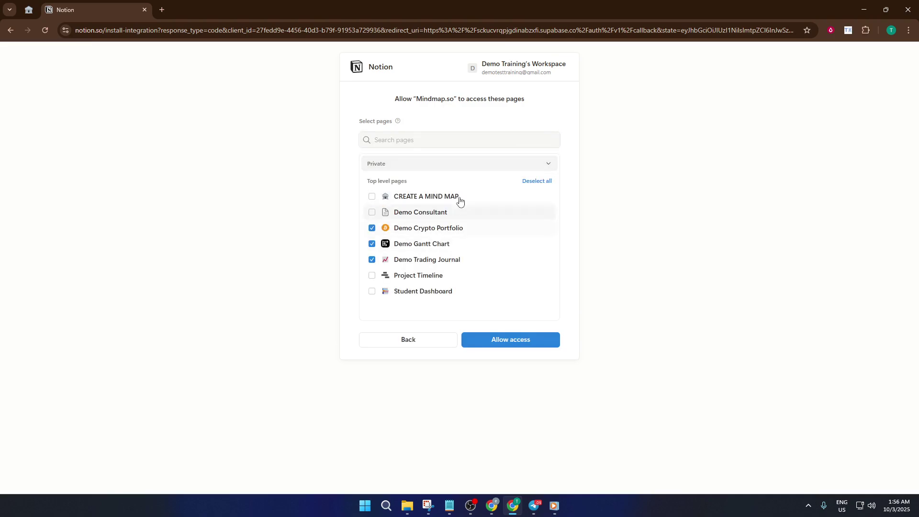
- Allow access only to CREATE A MIND MAP, leaving the three Demo pages unticked
{"action": "left_click", "coordinate": [371, 197]}
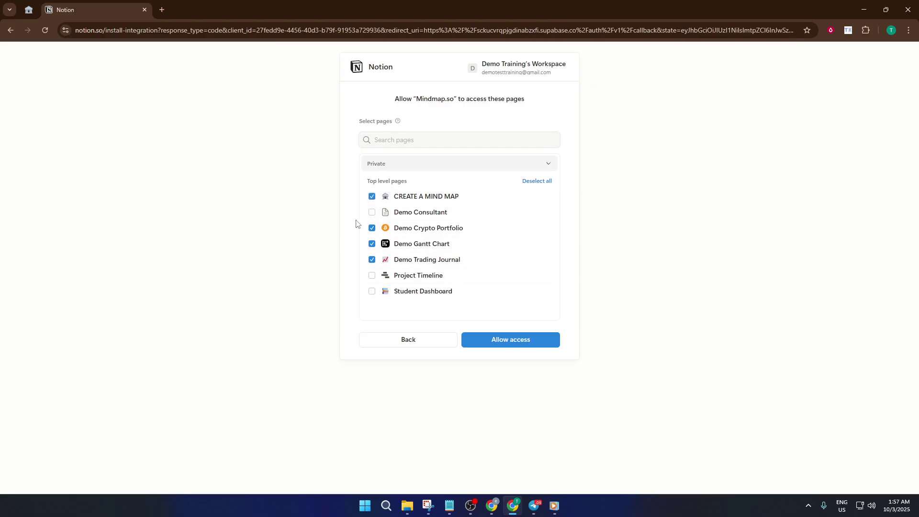
{"action": "left_click", "coordinate": [371, 228]}
{"action": "left_click", "coordinate": [372, 243]}
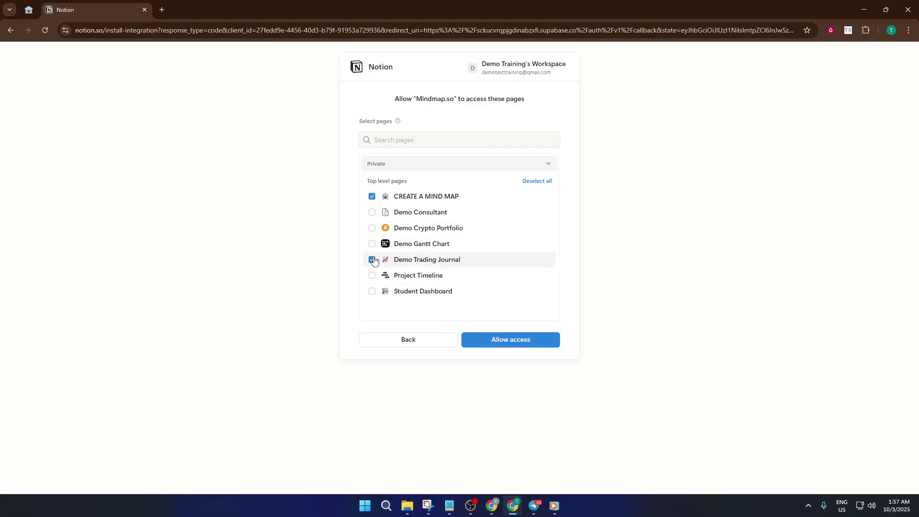
{"action": "left_click", "coordinate": [372, 259]}
{"action": "left_click", "coordinate": [506, 340]}
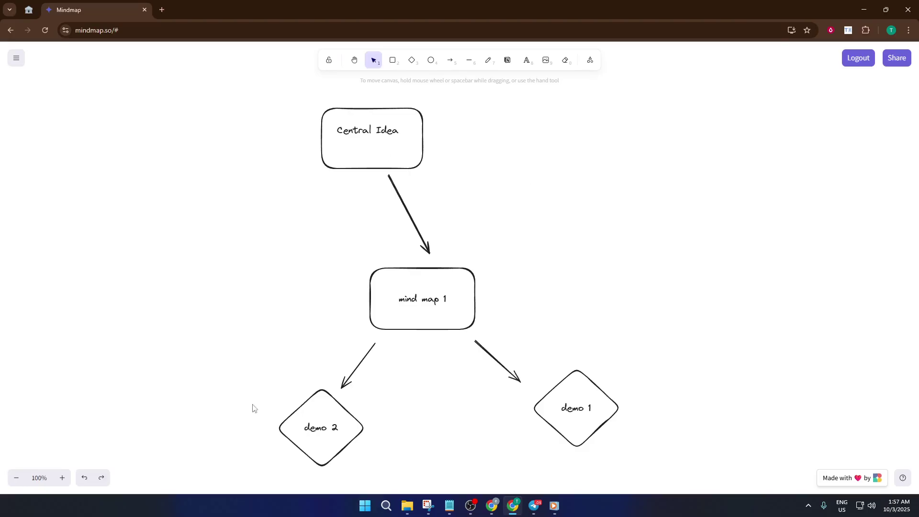
- Draw a circle below the demo 2 diamond with the ellipse tool
{"action": "scroll", "coordinate": [456, 327], "scroll_direction": "down", "scroll_amount": 2}
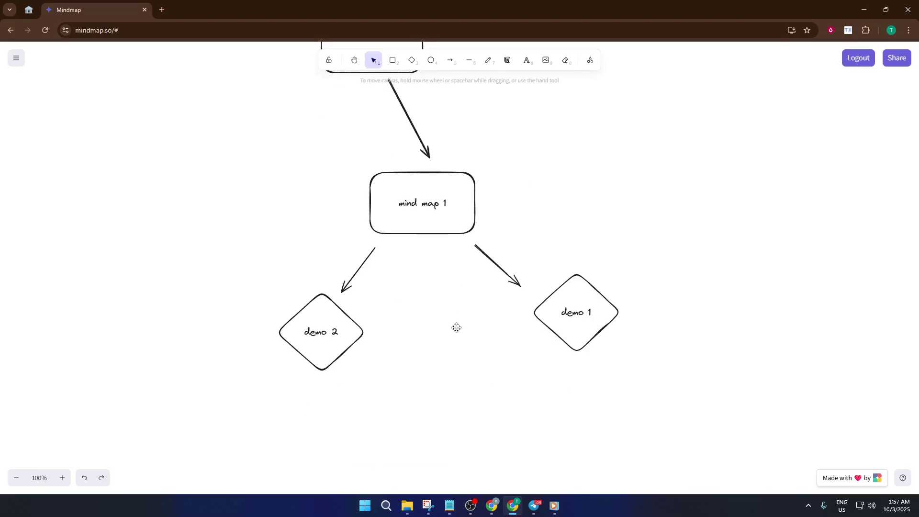
{"action": "scroll", "coordinate": [456, 328], "scroll_direction": "up", "scroll_amount": 2}
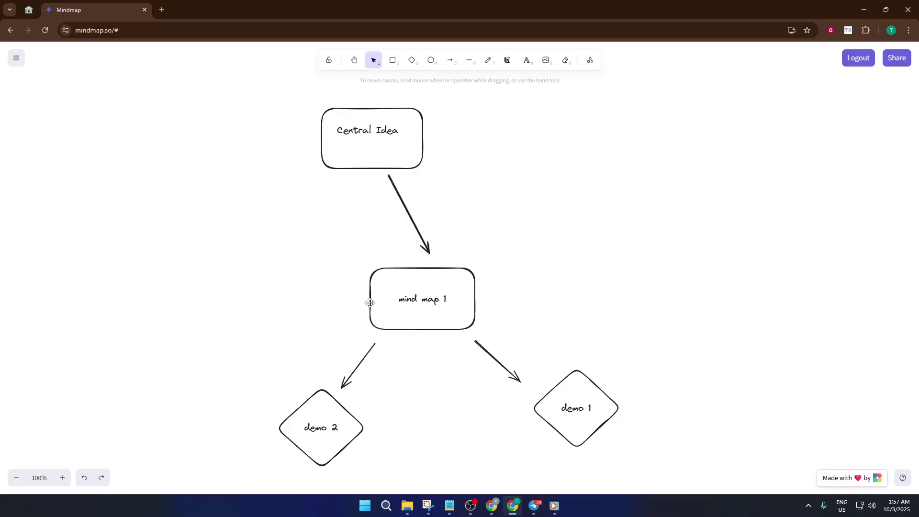
{"action": "scroll", "coordinate": [442, 339], "scroll_direction": "down", "scroll_amount": 3}
{"action": "scroll", "coordinate": [441, 338], "scroll_direction": "down", "scroll_amount": 1}
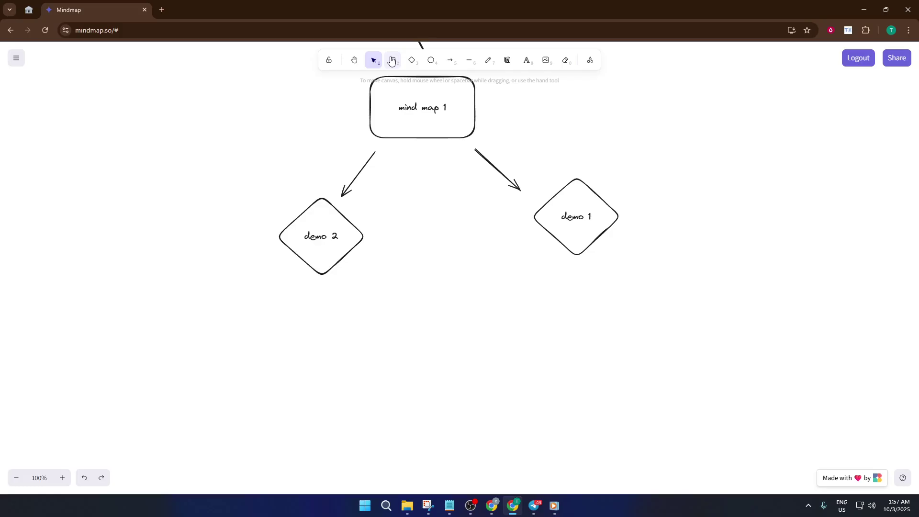
{"action": "left_click", "coordinate": [437, 62]}
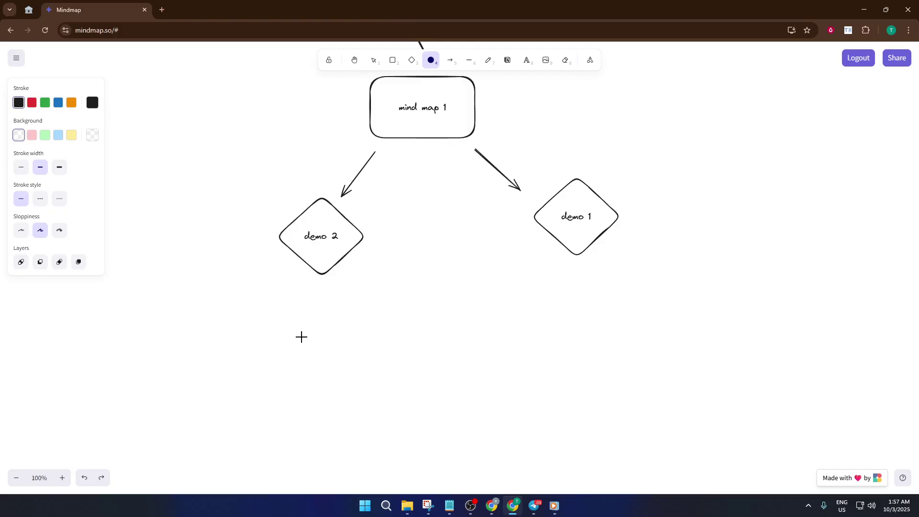
{"action": "mouse_move", "coordinate": [285, 353]}
{"action": "left_mouse_down"}
{"action": "mouse_move", "coordinate": [432, 420]}
{"action": "mouse_move", "coordinate": [375, 433]}
{"action": "left_mouse_up"}
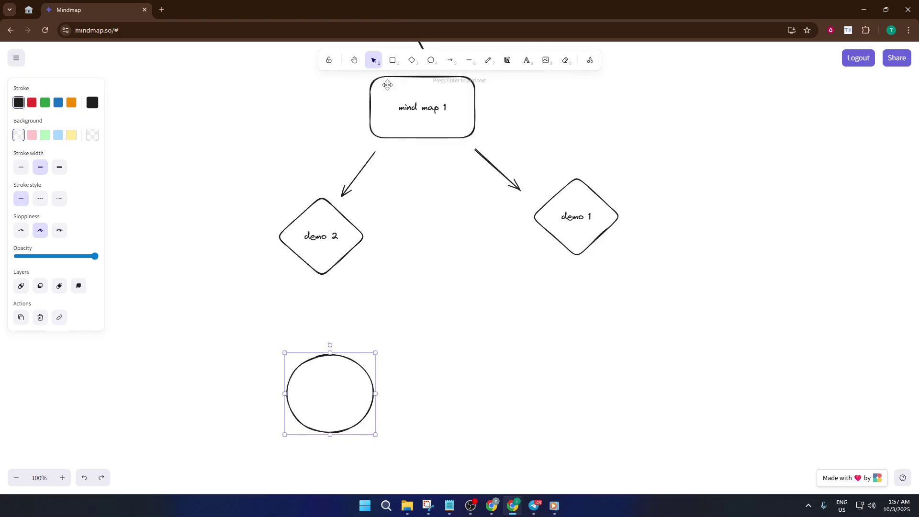
- Draw downward arrows from demo 2 to the circle and from demo 1, then clear the selection
{"action": "left_click", "coordinate": [449, 59]}
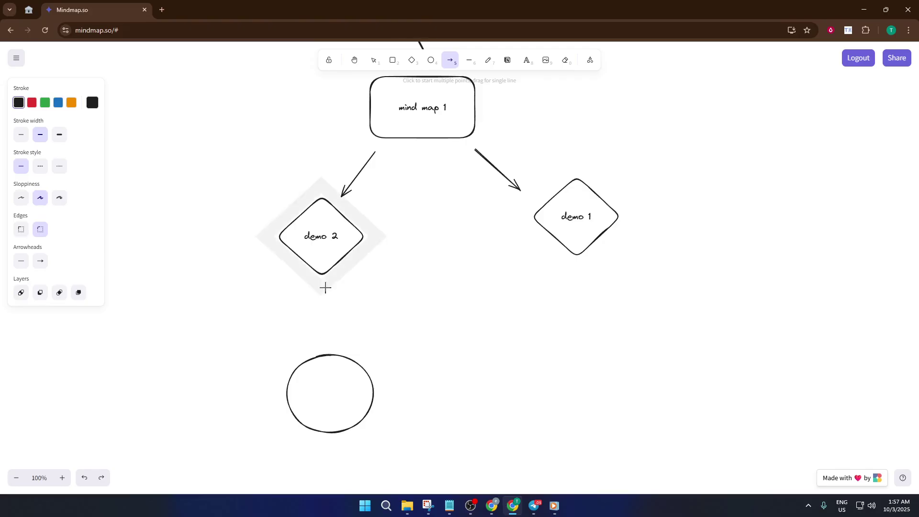
{"action": "left_click_drag", "start_coordinate": [326, 282], "coordinate": [326, 340]}
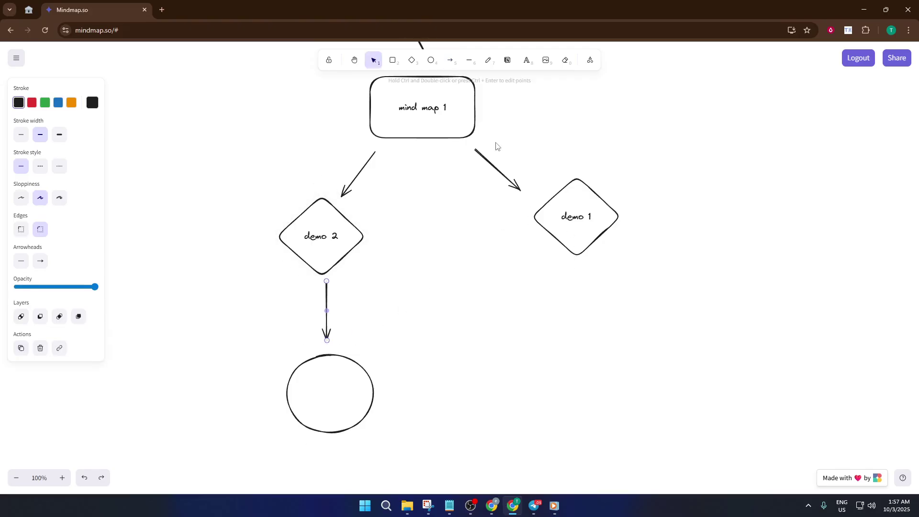
{"action": "left_click", "coordinate": [450, 60]}
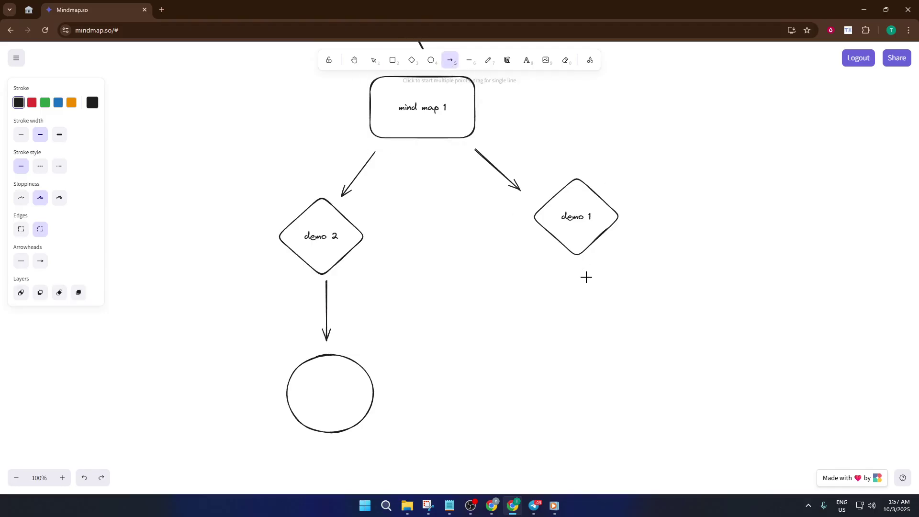
{"action": "left_click_drag", "start_coordinate": [580, 266], "coordinate": [580, 347]}
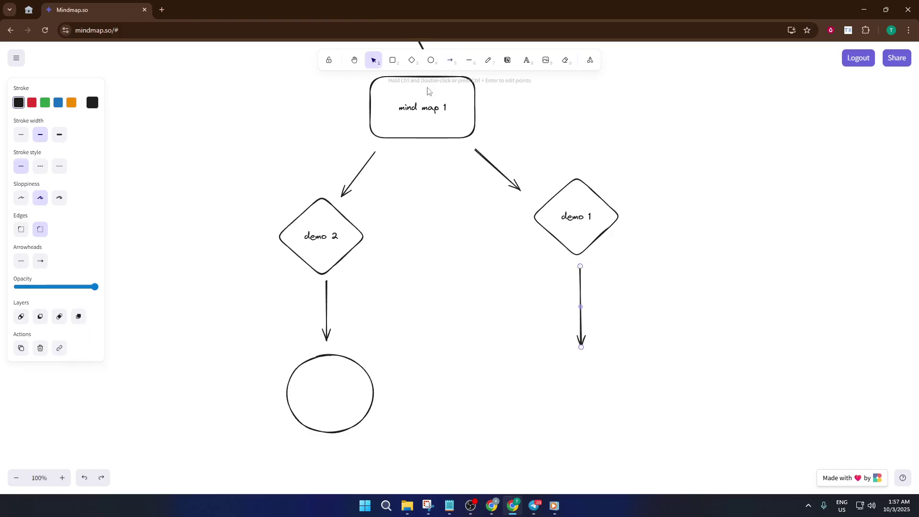
{"action": "left_click", "coordinate": [351, 375]}
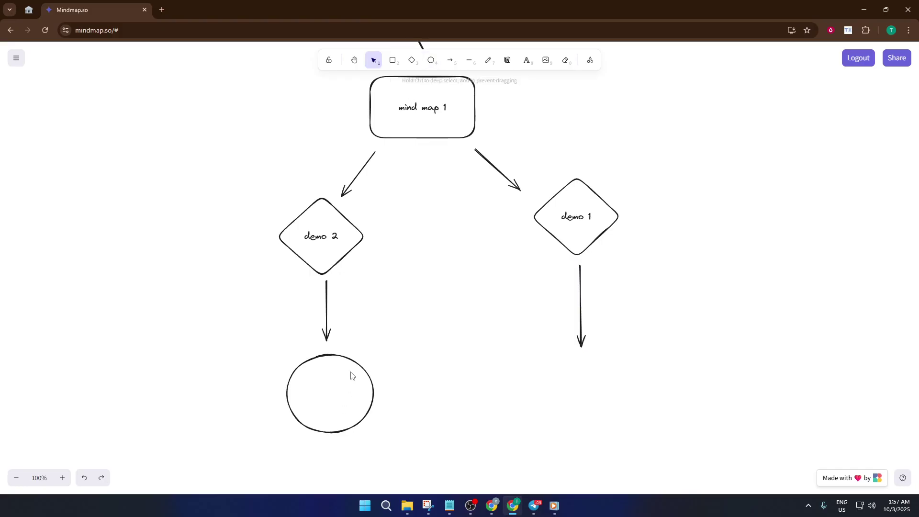
{"action": "left_click", "coordinate": [356, 370]}
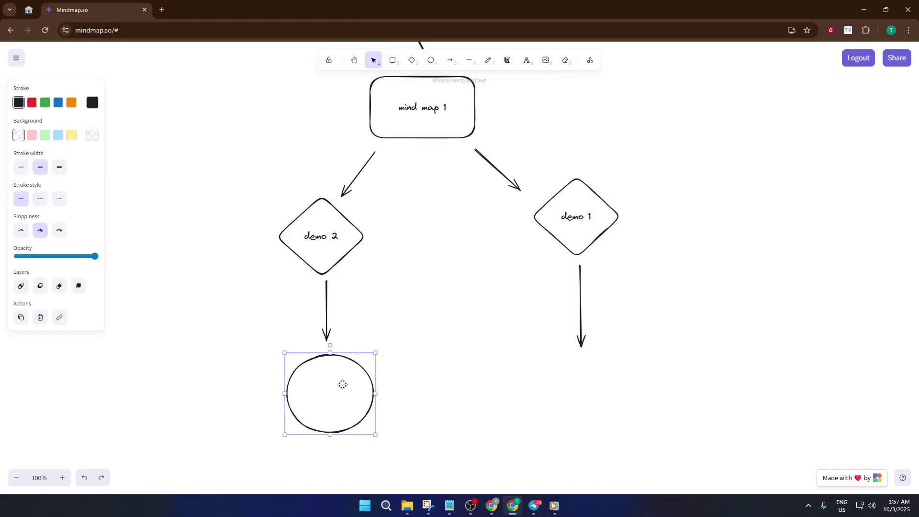
{"action": "key", "text": "Escape"}
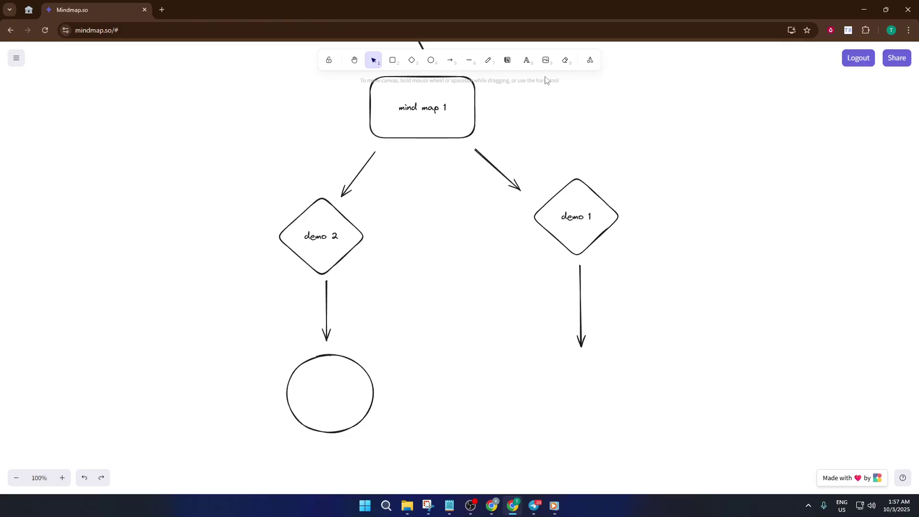
- Write the label 'demo 3' inside the circle under demo 2
{"action": "left_click", "coordinate": [527, 61]}
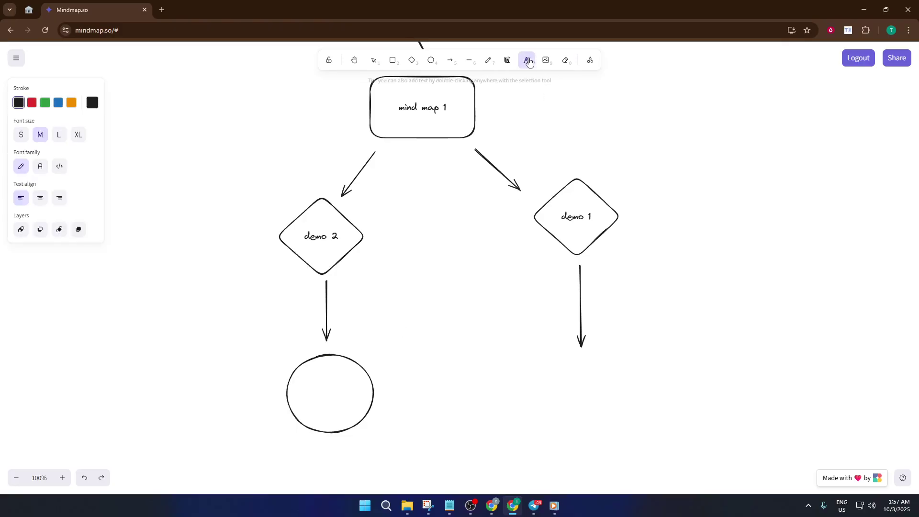
{"action": "left_click", "coordinate": [316, 389]}
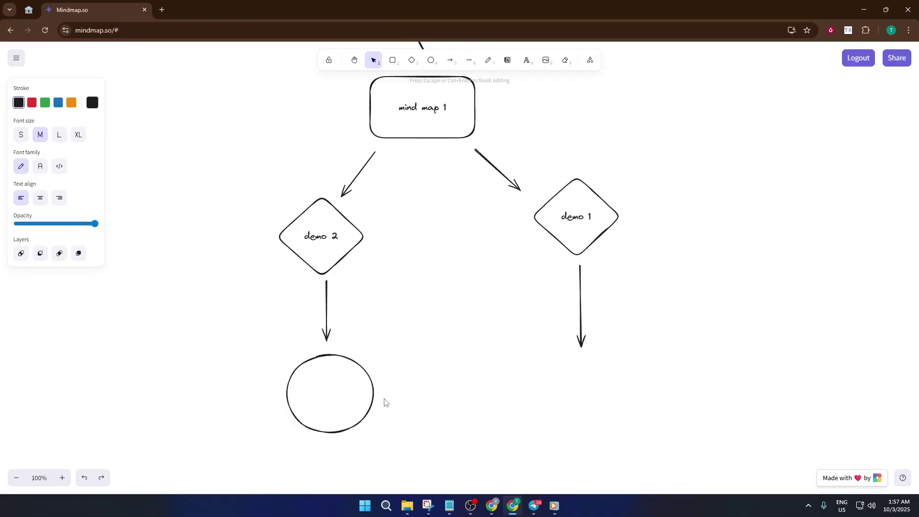
{"action": "type", "text": "demo 3"}
{"action": "left_click", "coordinate": [443, 396]}
{"action": "left_click_drag", "start_coordinate": [410, 416], "coordinate": [312, 367]}
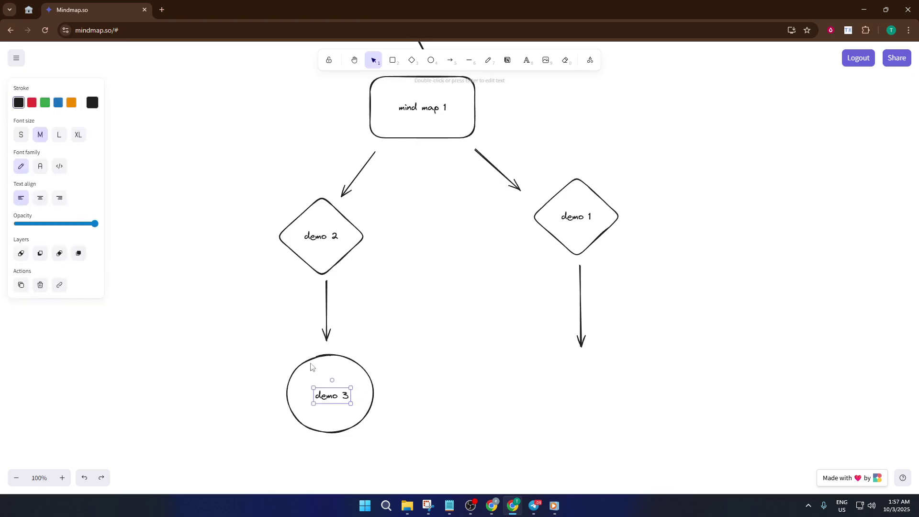
- Duplicate the demo 3 circle and its label under the demo 1 arrow
{"action": "left_click", "coordinate": [374, 389]}
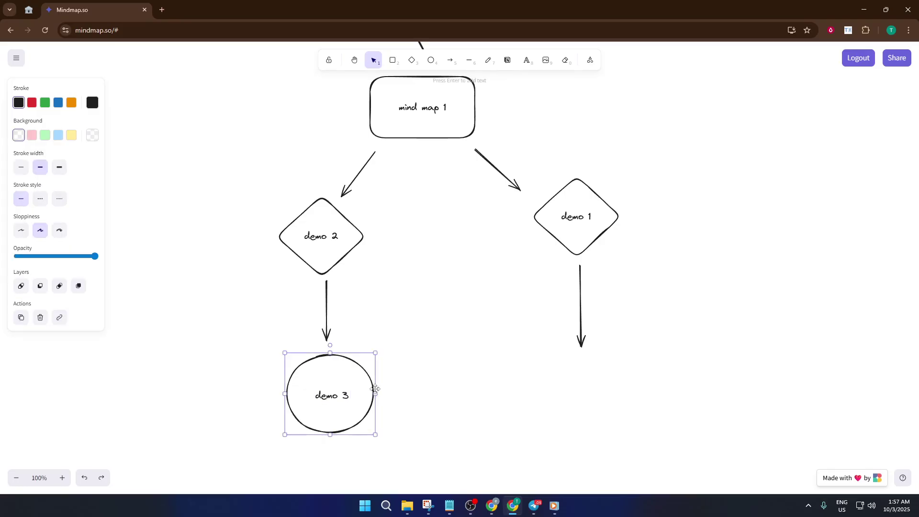
{"action": "left_click_drag", "start_coordinate": [374, 389], "coordinate": [628, 394]}
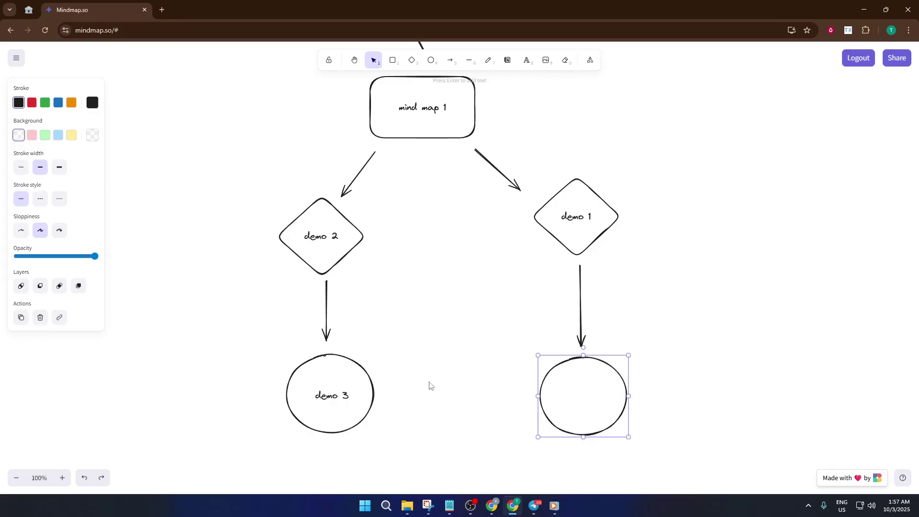
{"action": "left_click", "coordinate": [353, 385]}
{"action": "left_click", "coordinate": [332, 395]}
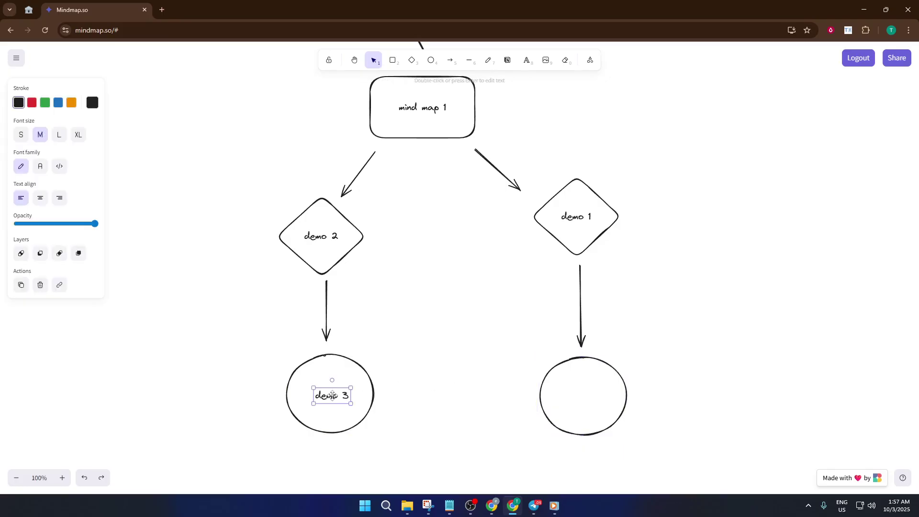
{"action": "left_click_drag", "start_coordinate": [330, 395], "coordinate": [581, 396]}
- Change the copied label's digit from 3 to 4 so it reads 'demo 4'
{"action": "double_click", "coordinate": [599, 396]}
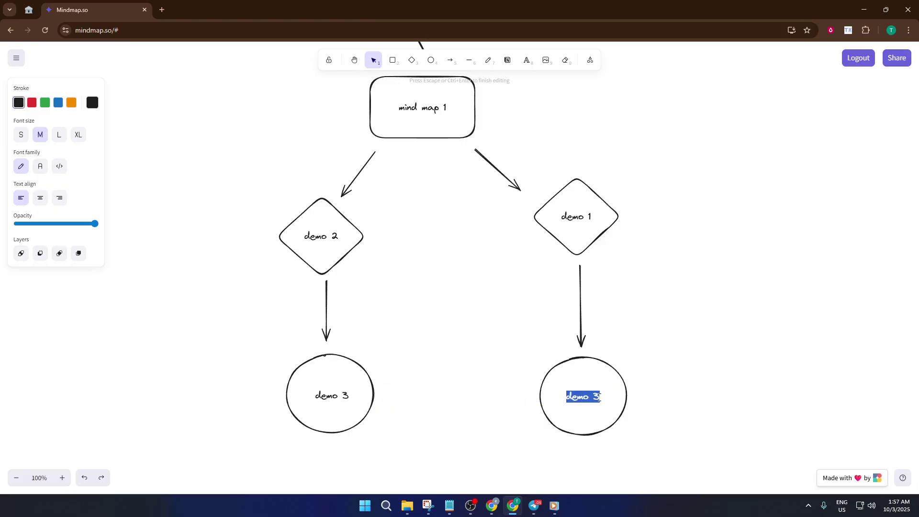
{"action": "left_click", "coordinate": [599, 396]}
{"action": "left_click_drag", "start_coordinate": [597, 396], "coordinate": [606, 399]}
{"action": "type", "text": "4"}
{"action": "left_click", "coordinate": [676, 378]}
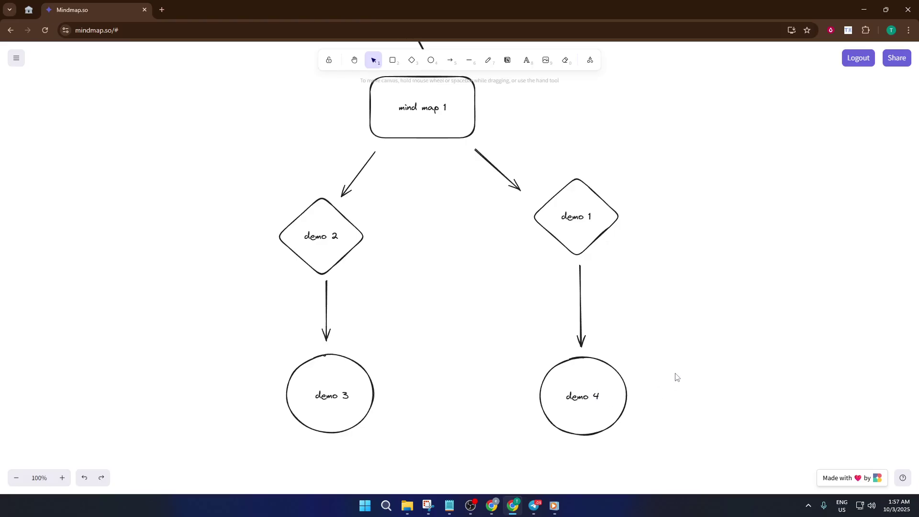
- Export the mind map as a read-only link, copy it, and return to the Notion page
{"action": "scroll", "coordinate": [625, 322], "scroll_direction": "up", "scroll_amount": 3}
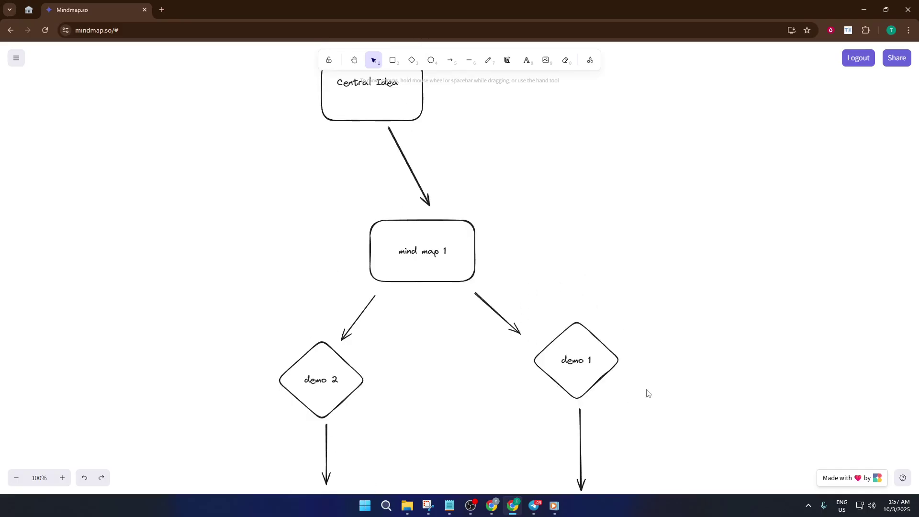
{"action": "scroll", "coordinate": [648, 392], "scroll_direction": "up", "scroll_amount": 1}
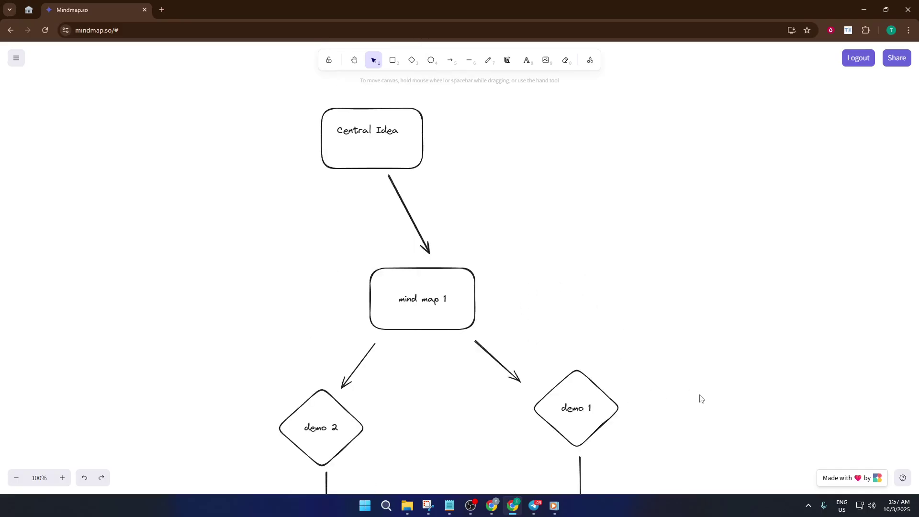
{"action": "scroll", "coordinate": [699, 396], "scroll_direction": "up", "scroll_amount": 3}
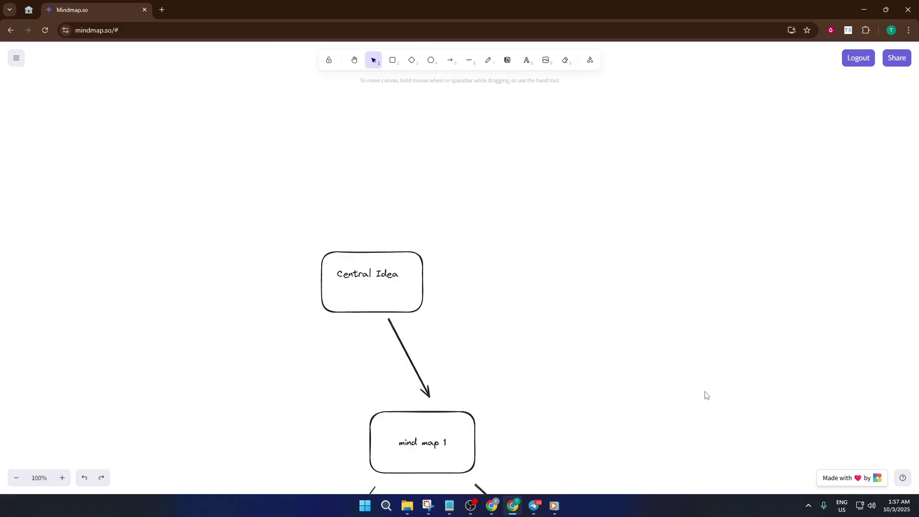
{"action": "left_click", "coordinate": [902, 60]}
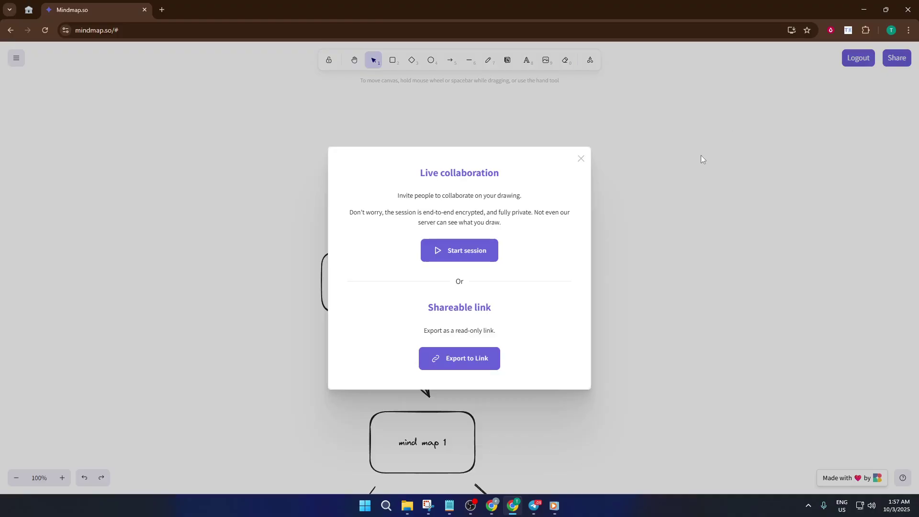
{"action": "left_click", "coordinate": [467, 360]}
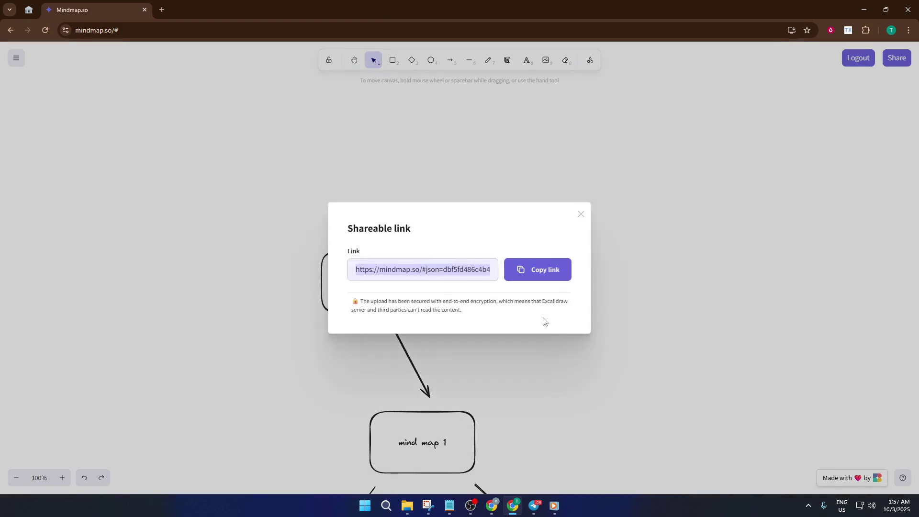
{"action": "left_click", "coordinate": [544, 276]}
{"action": "left_click", "coordinate": [28, 9]}
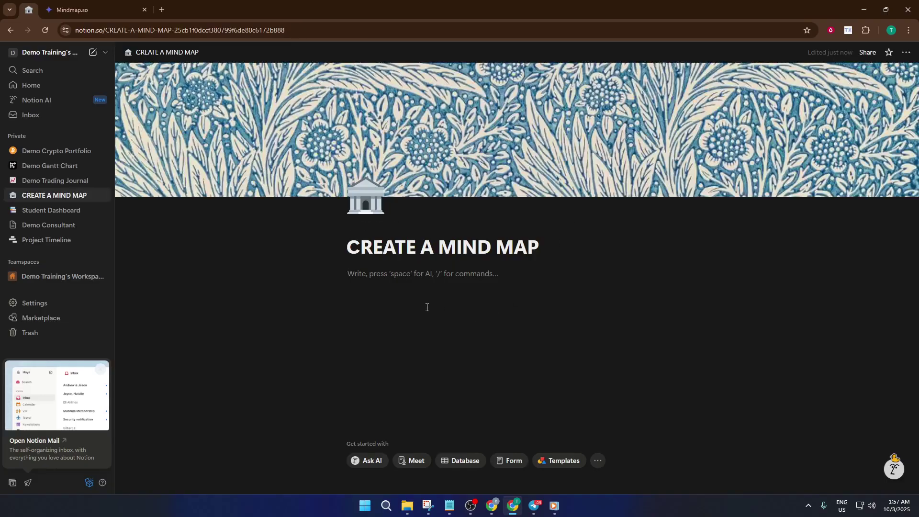
- Paste the mind-map link as an Embed and load the linked drawing into it
{"action": "key", "text": "ctrl+v"}
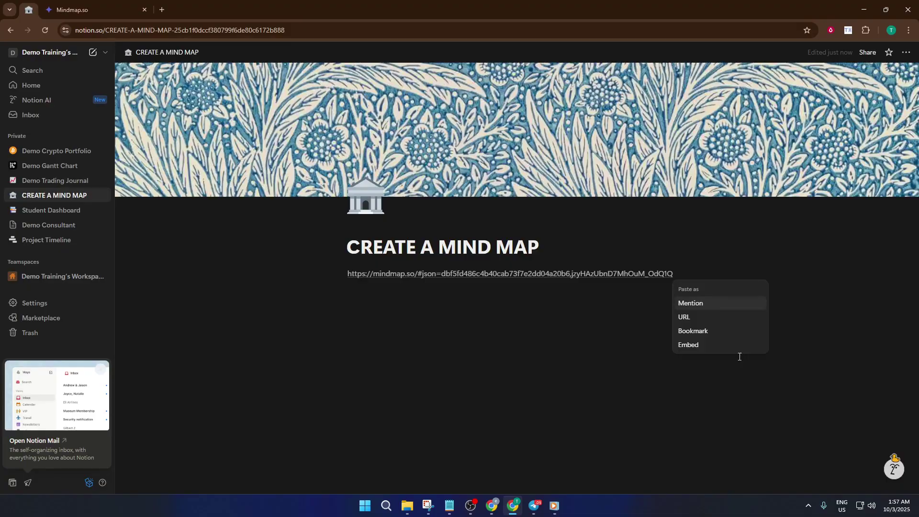
{"action": "left_click", "coordinate": [691, 345]}
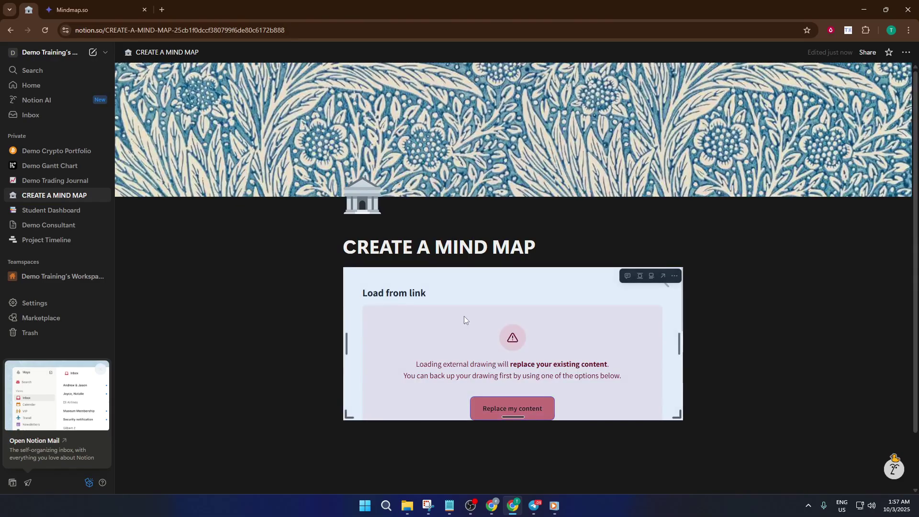
{"action": "scroll", "coordinate": [496, 316], "scroll_direction": "down", "scroll_amount": 1}
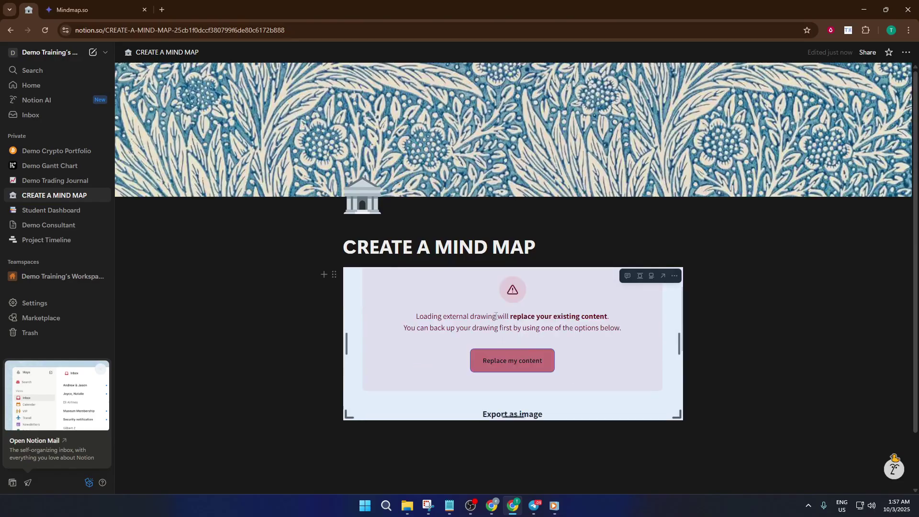
{"action": "left_click", "coordinate": [524, 361]}
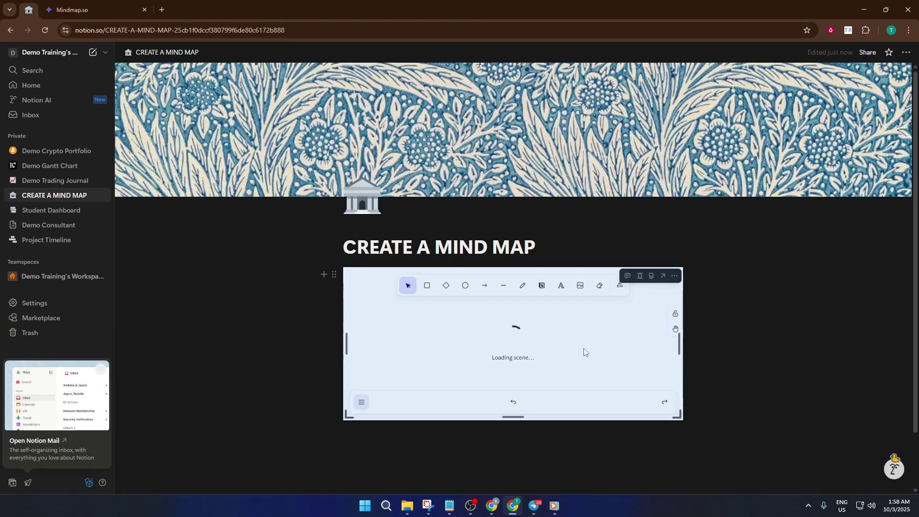
- Widen the embed and reload the Central Idea mind map inside it
{"action": "scroll", "coordinate": [549, 371], "scroll_direction": "down", "scroll_amount": 8}
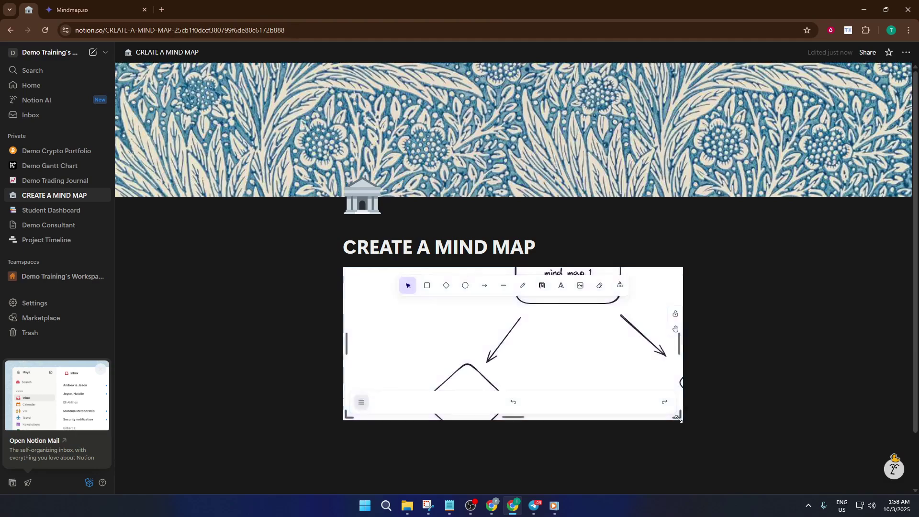
{"action": "left_click_drag", "start_coordinate": [678, 417], "coordinate": [731, 464]}
{"action": "scroll", "coordinate": [713, 434], "scroll_direction": "down", "scroll_amount": 2}
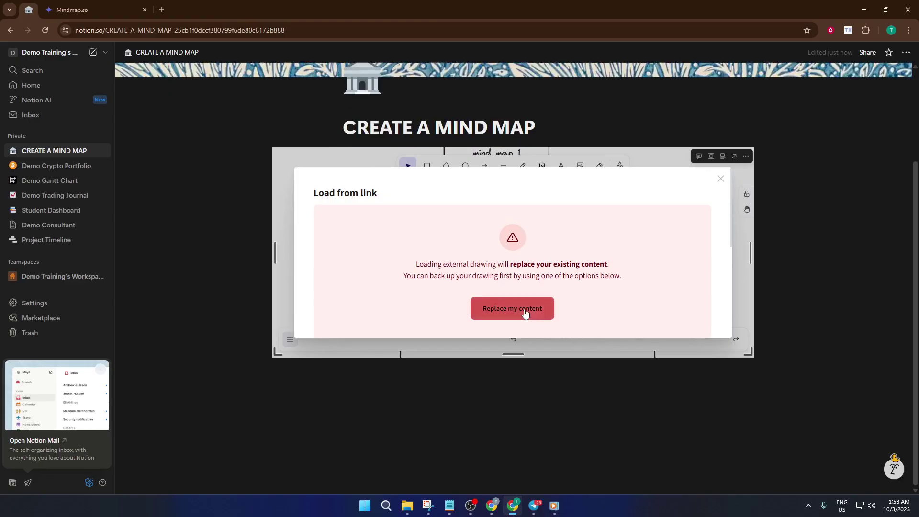
{"action": "left_click", "coordinate": [527, 312]}
{"action": "scroll", "coordinate": [613, 330], "scroll_direction": "down", "scroll_amount": 1}
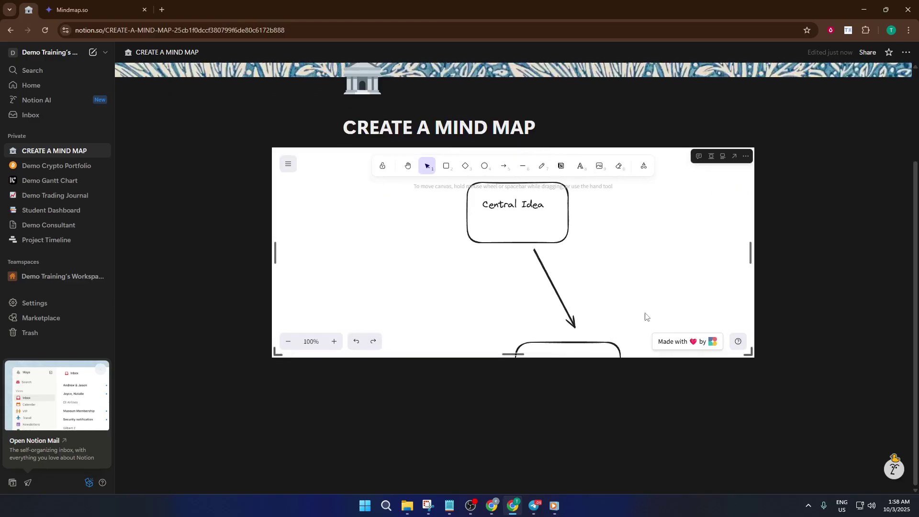